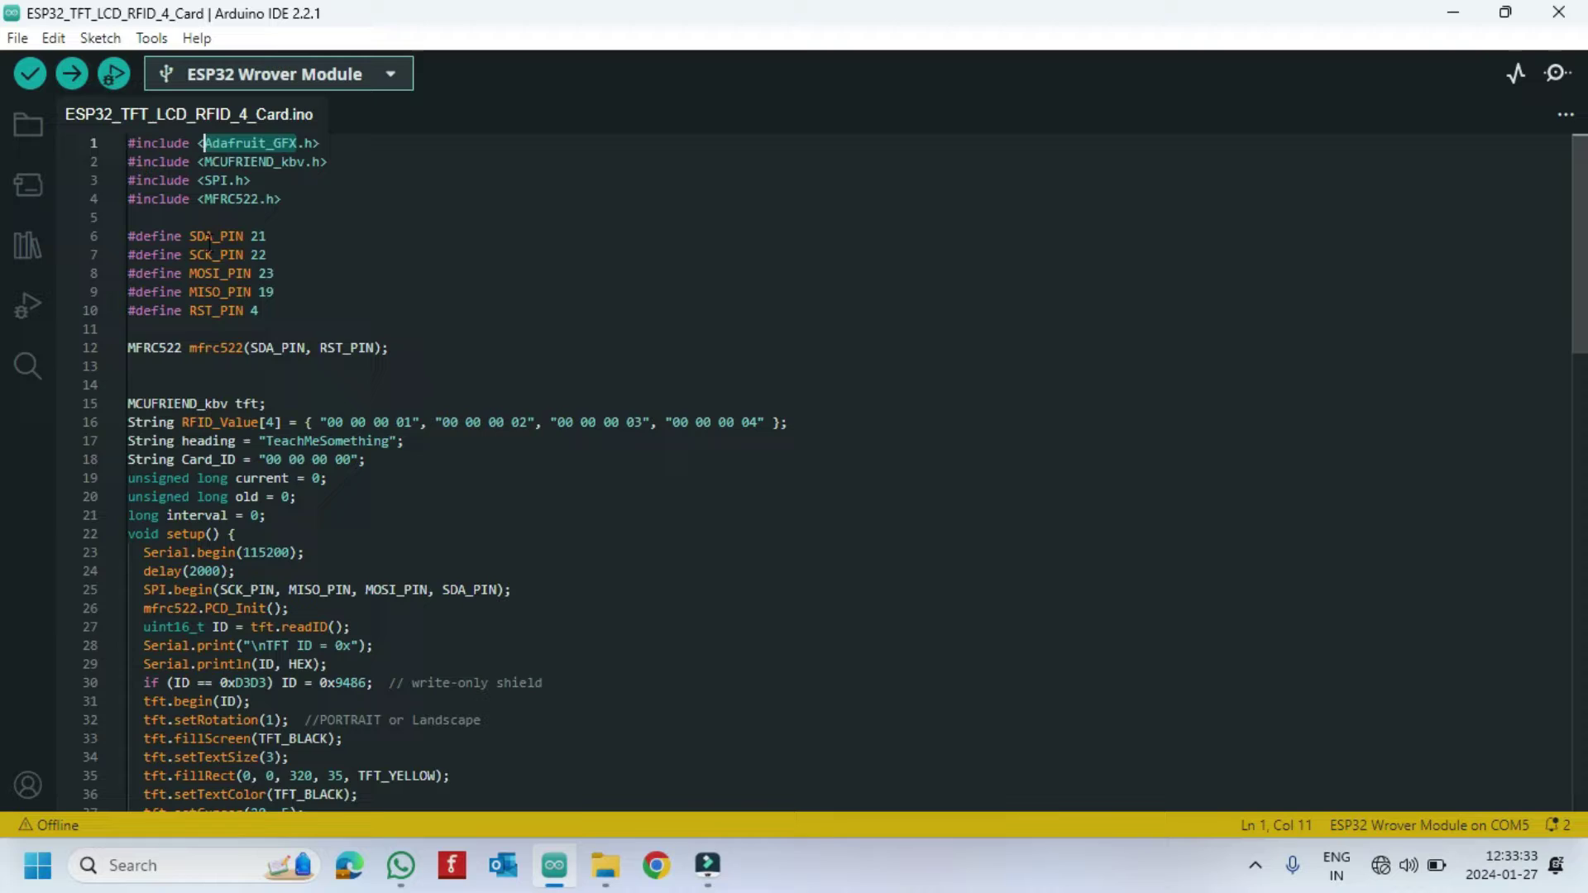
Look up the Adafruit_GFX and MFRC522 libraries in the Library Manager
{"action": "left_click", "coordinate": [28, 245]}
{"action": "type", "text": "Adafruit_GFX"}
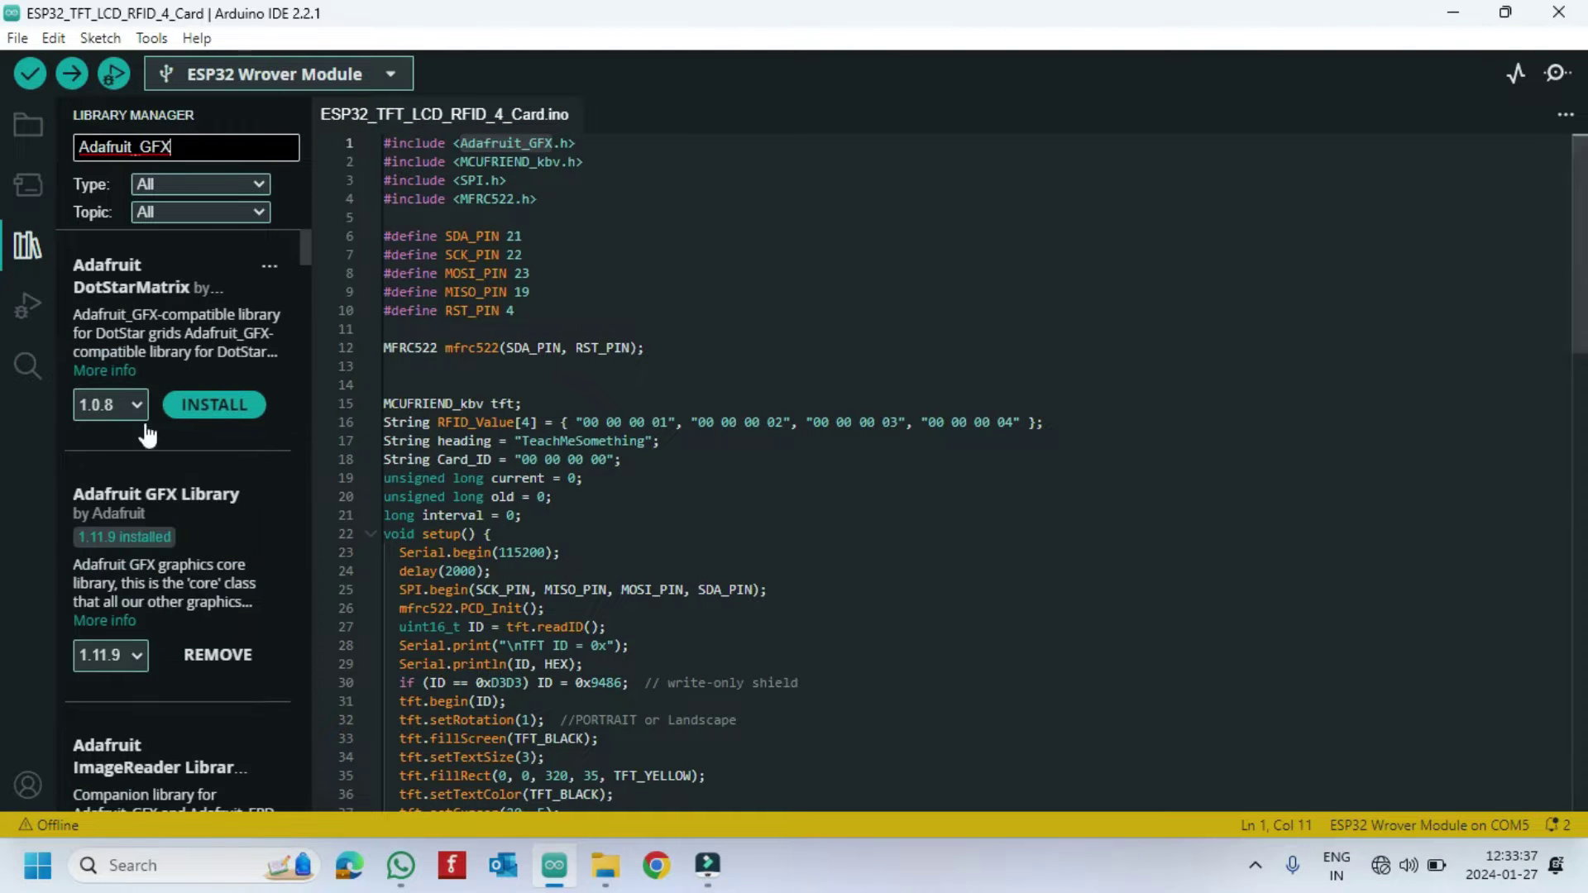
{"action": "right_click", "coordinate": [481, 199]}
{"action": "left_click", "coordinate": [497, 539]}
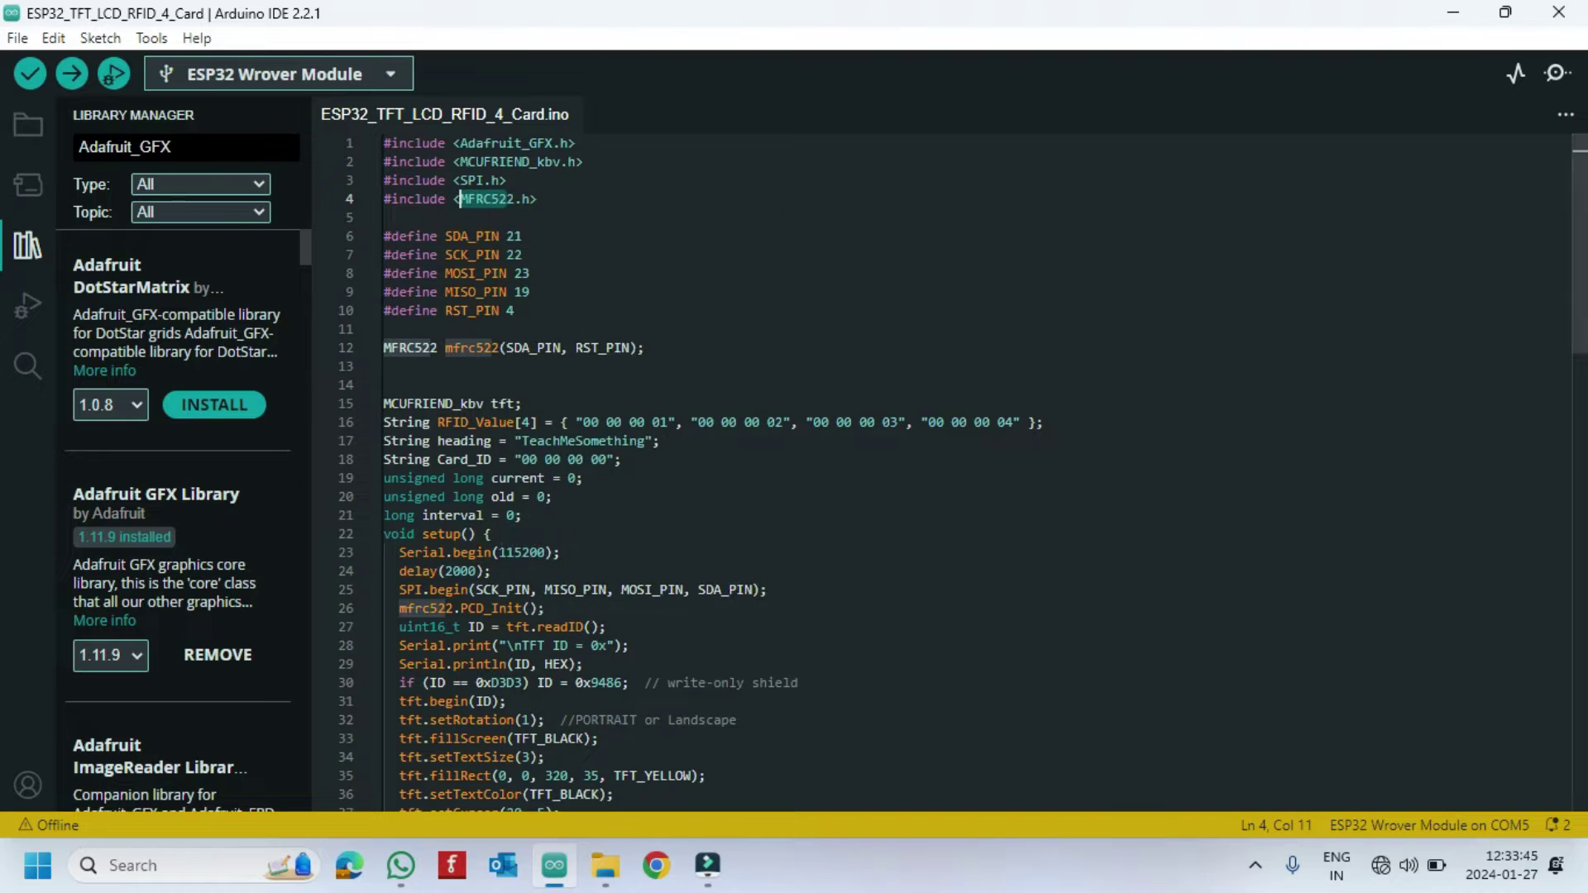
{"action": "double_click", "coordinate": [186, 145]}
{"action": "right_click", "coordinate": [100, 146]}
{"action": "left_click", "coordinate": [106, 291]}
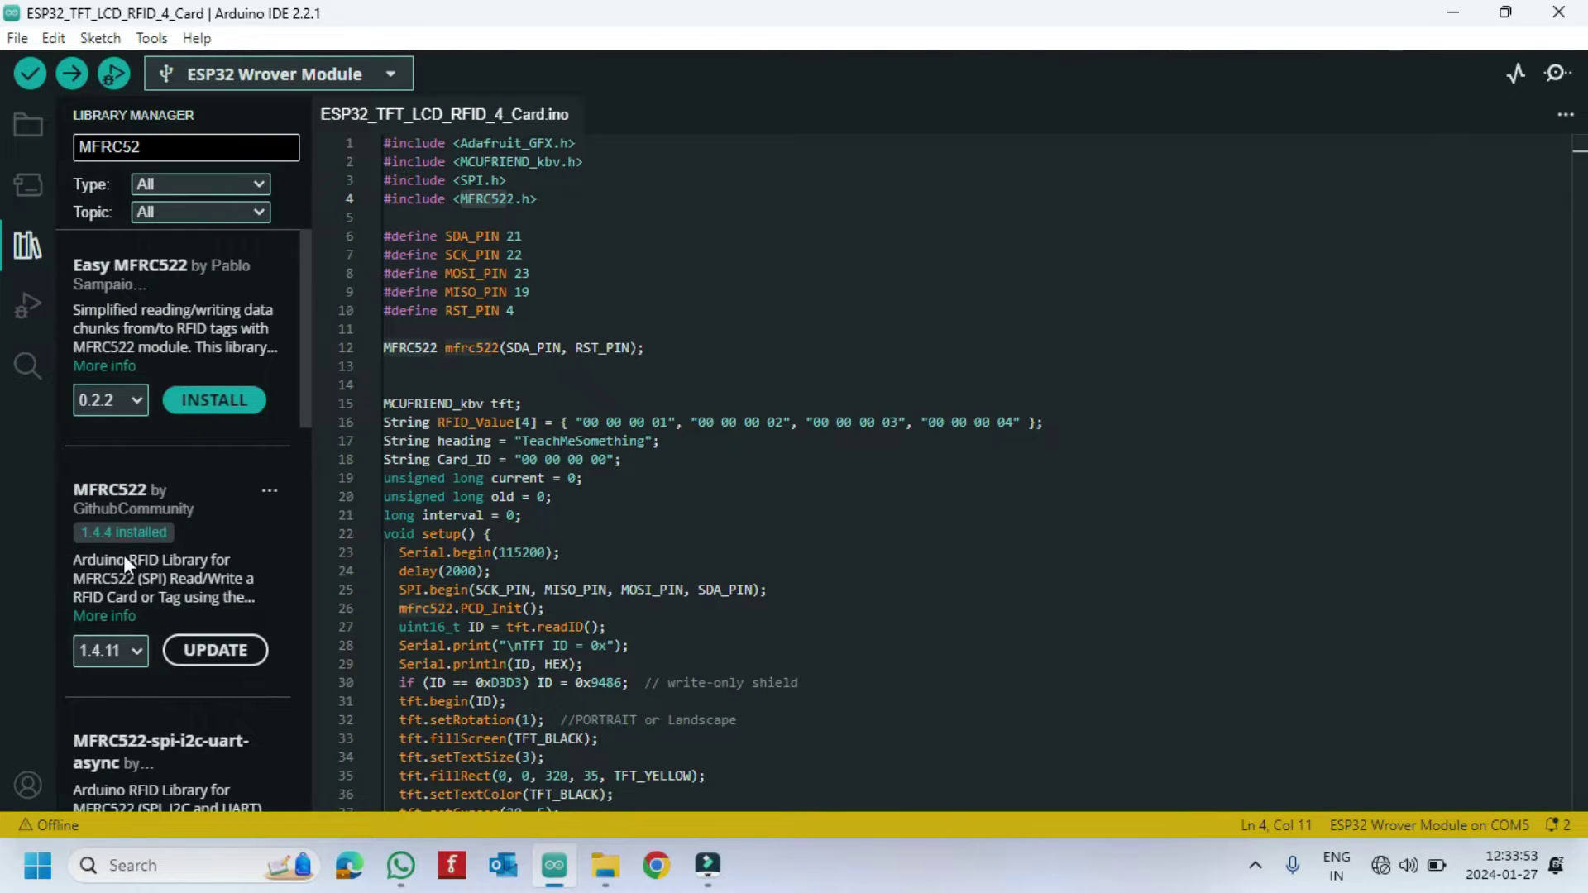
{"action": "left_click", "coordinate": [28, 244]}
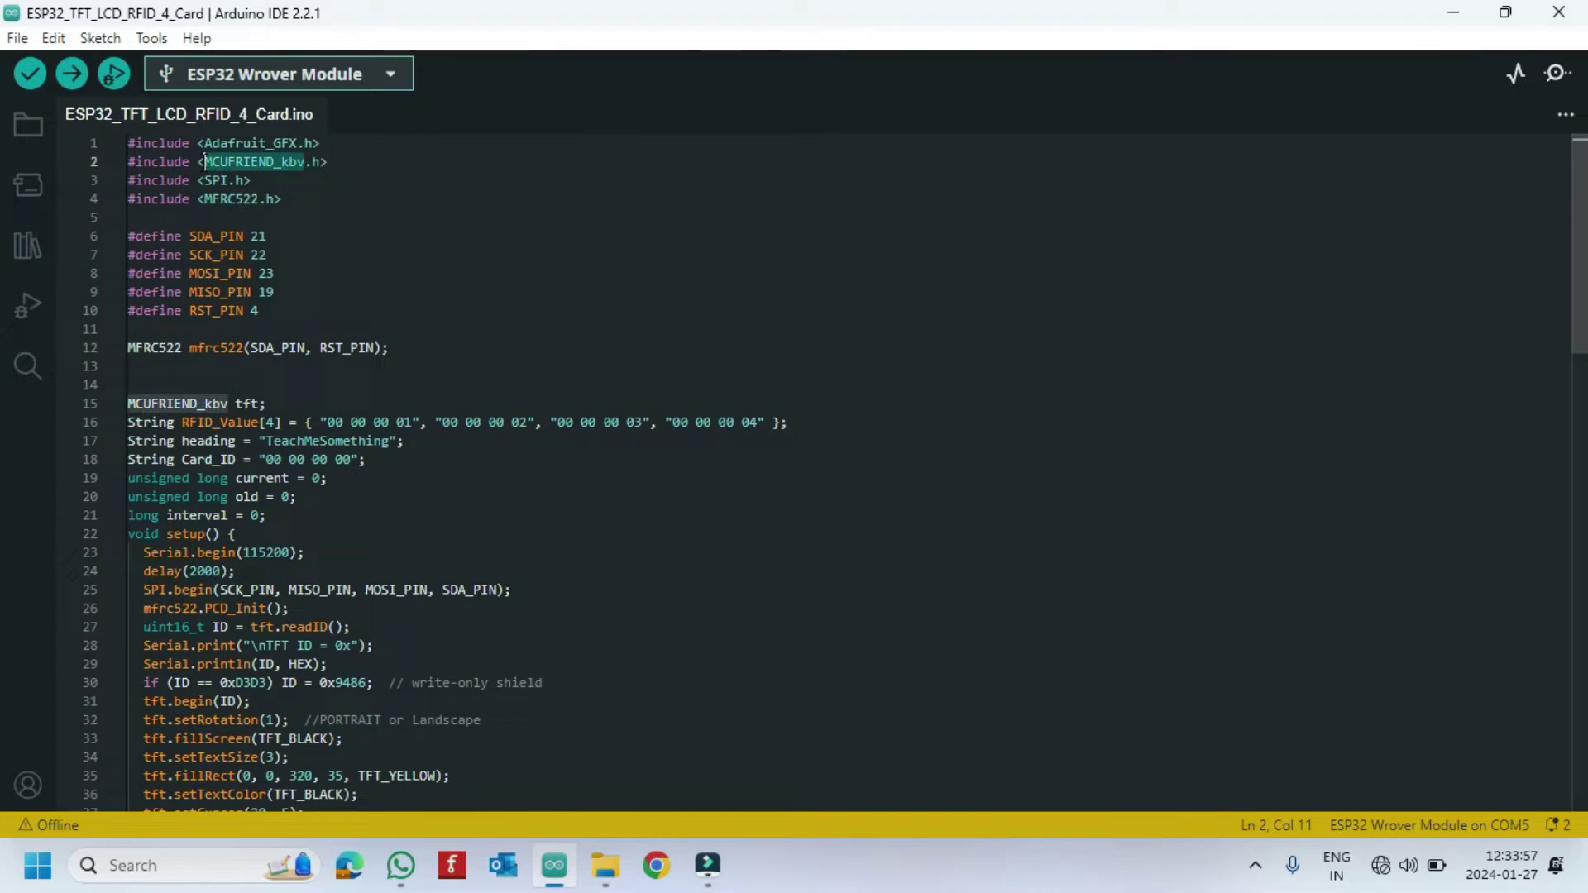
Add the MCUFRIEND_kbv library from its zip file, keeping the existing installed version
{"action": "left_click", "coordinate": [101, 37]}
{"action": "mouse_move", "coordinate": [147, 281]}
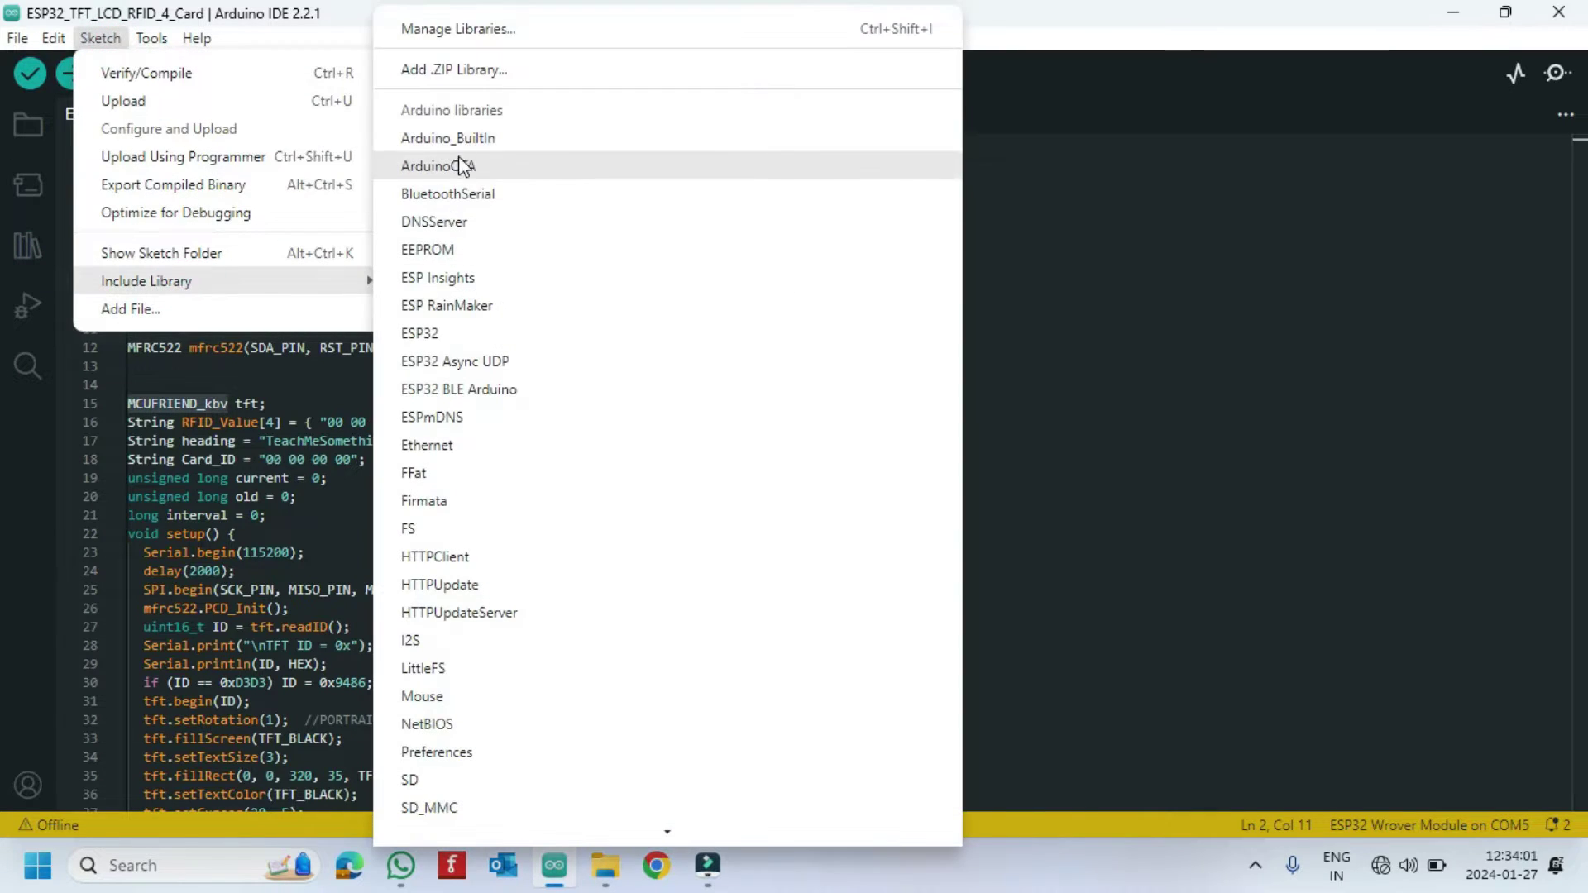
{"action": "left_click", "coordinate": [494, 176]}
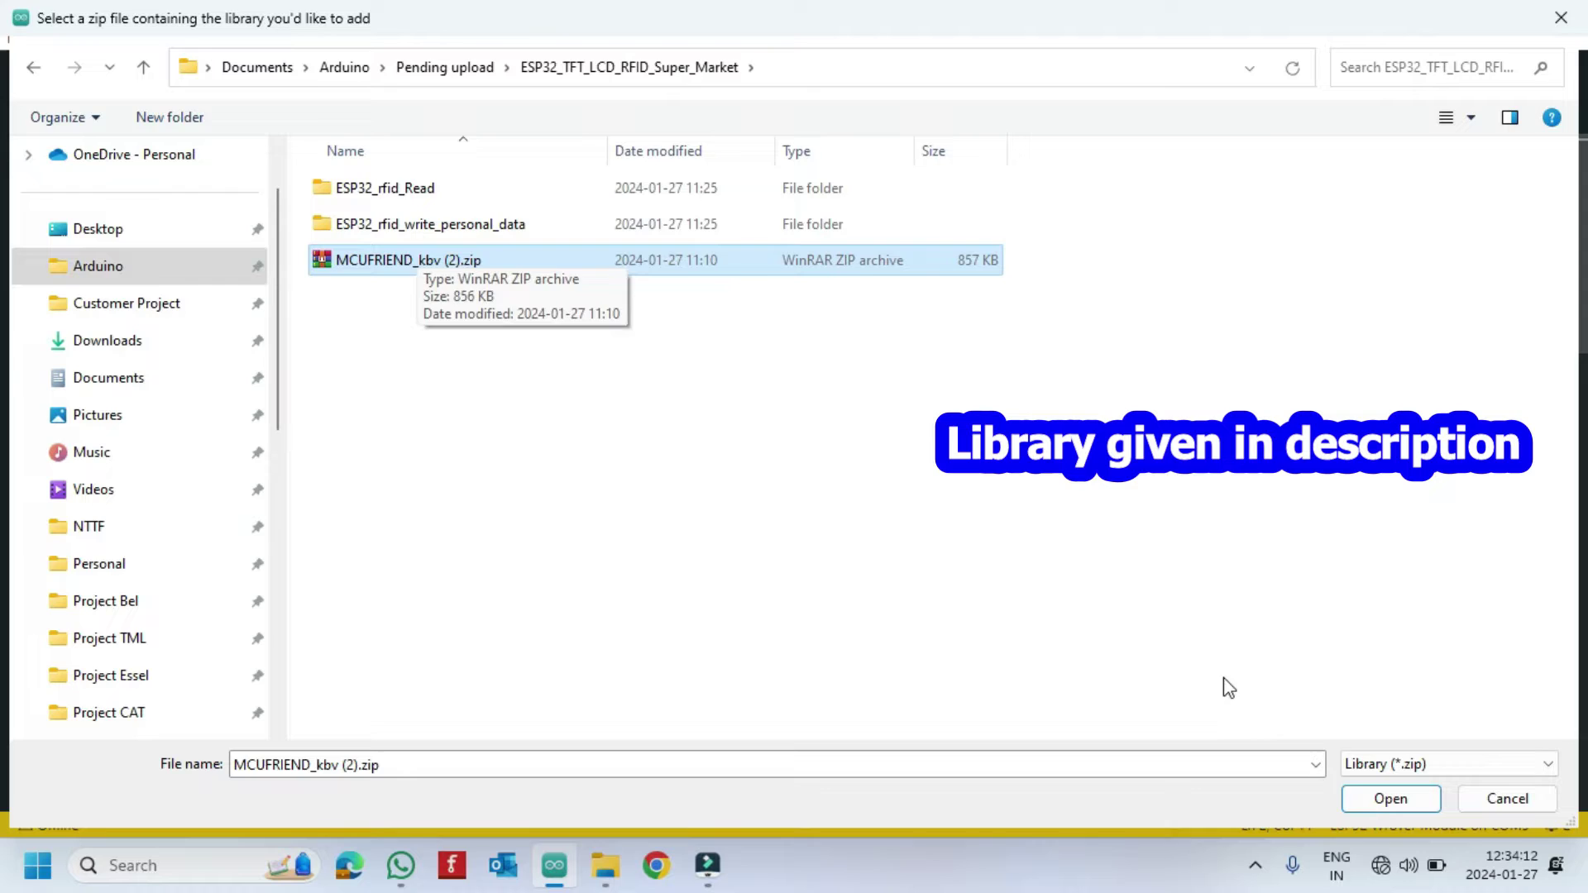
{"action": "left_click", "coordinate": [1390, 798]}
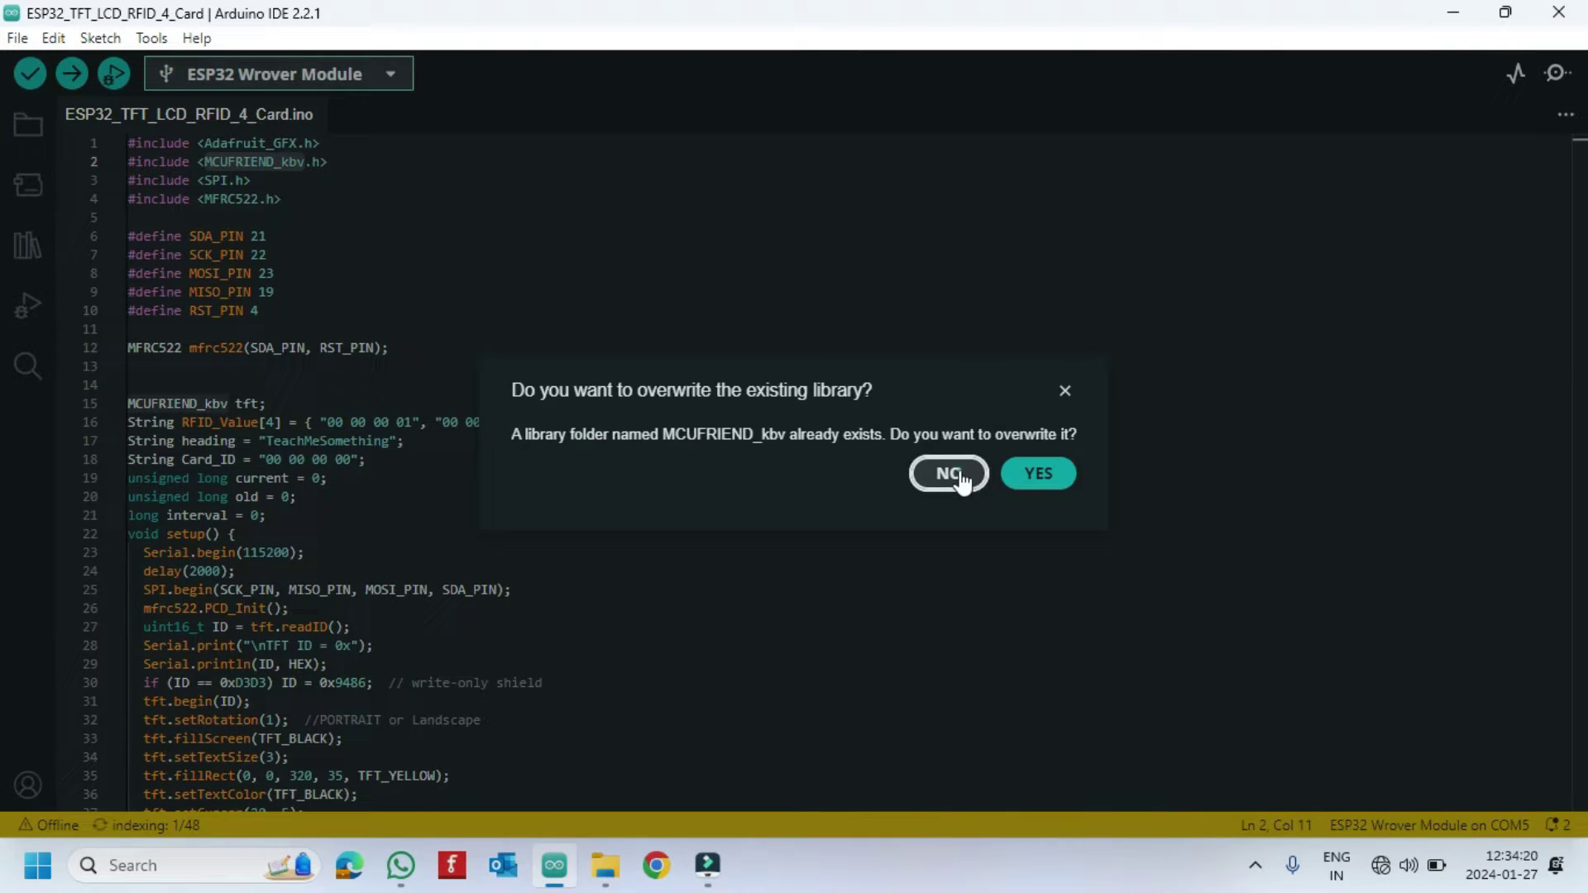
{"action": "left_click", "coordinate": [951, 473]}
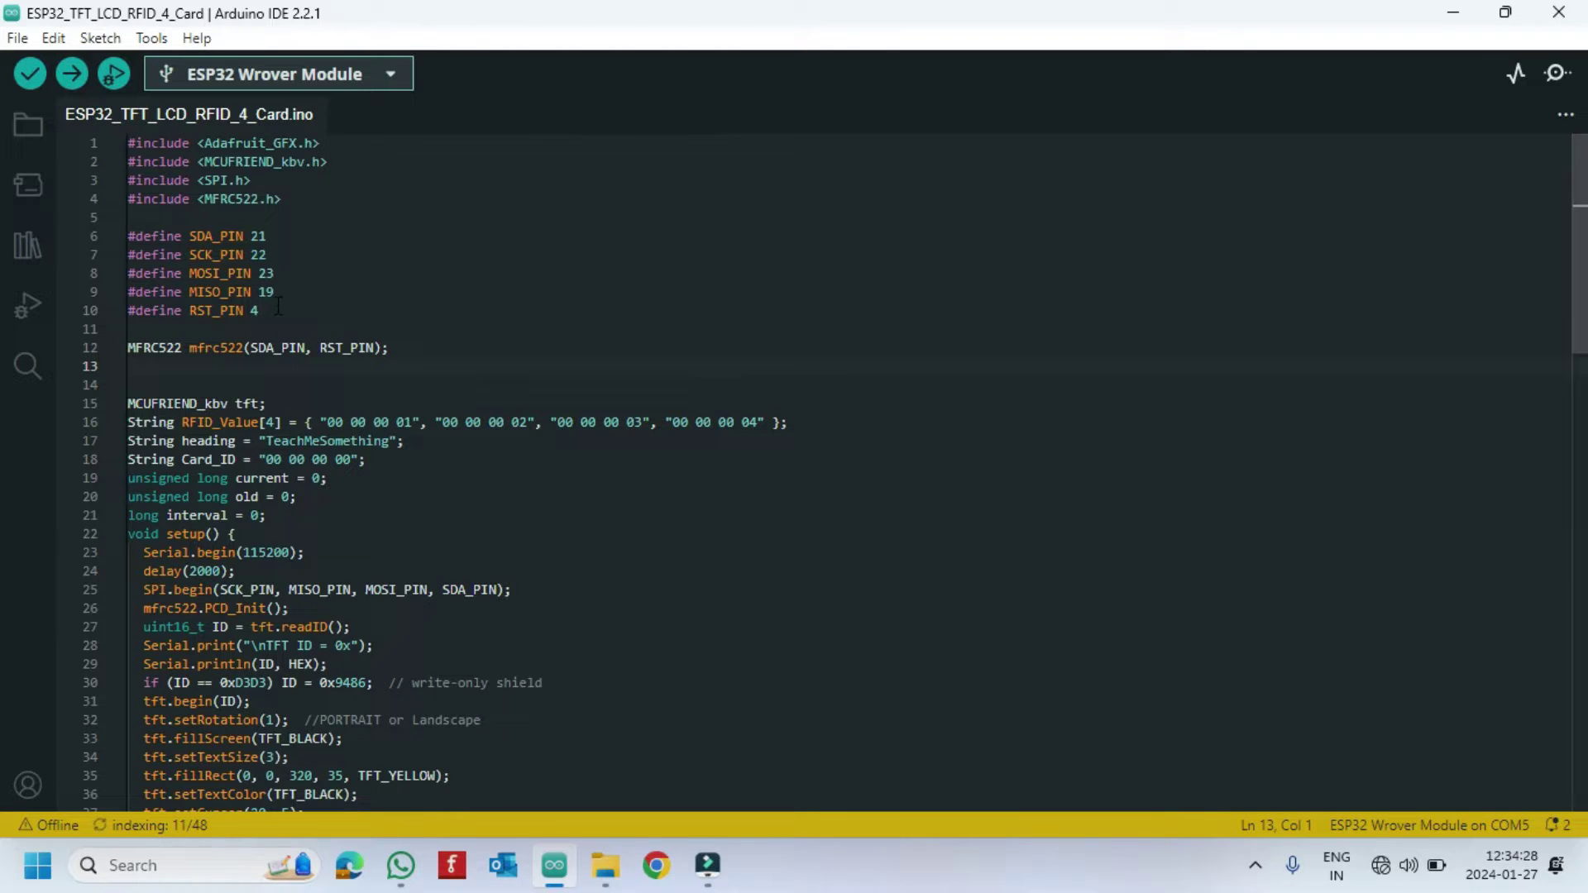
Confirm ESP32 Wrover Module on COM5 as the target, then upload with Ctrl+U
{"action": "left_click_drag", "start_coordinate": [128, 236], "coordinate": [260, 311]}
{"action": "left_click", "coordinate": [361, 84]}
{"action": "left_click", "coordinate": [314, 316]}
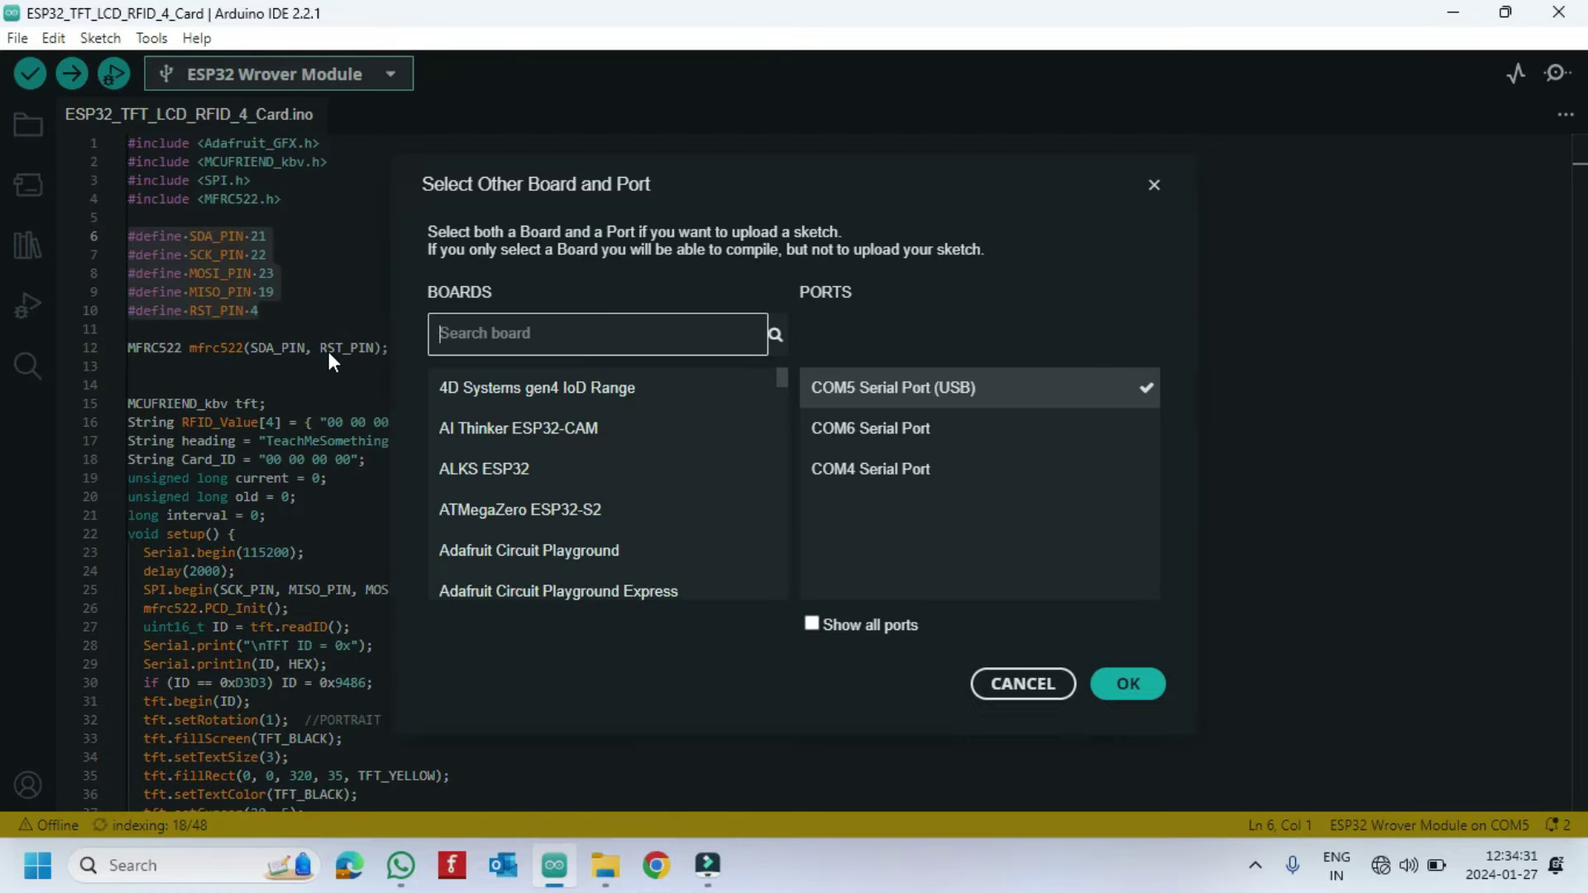
{"action": "type", "text": "wro"}
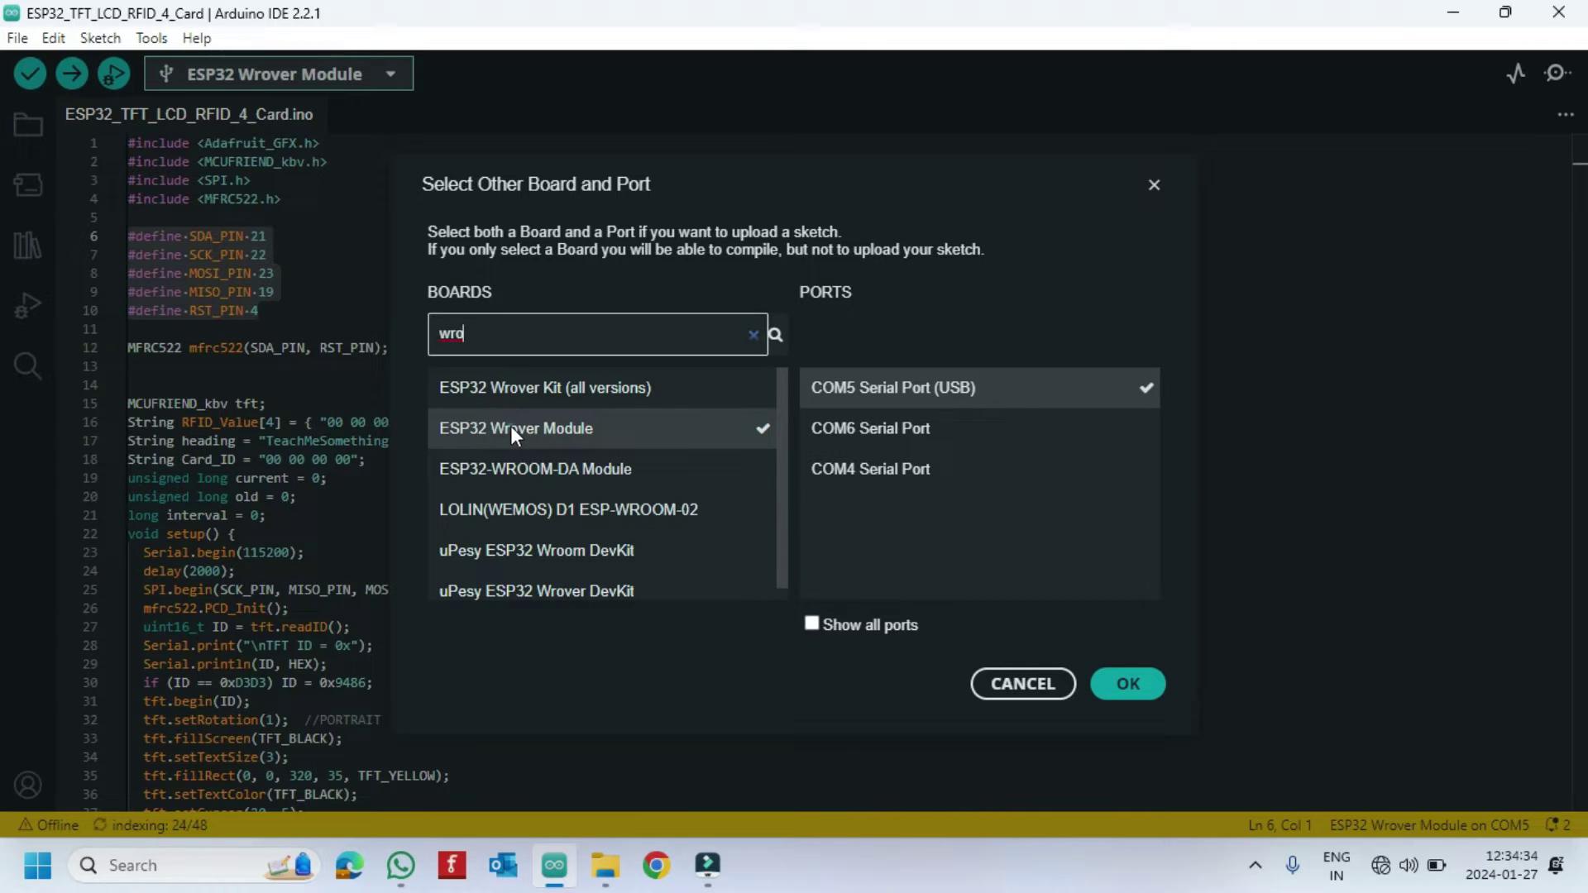
{"action": "left_click", "coordinate": [905, 385]}
{"action": "left_click", "coordinate": [1127, 684]}
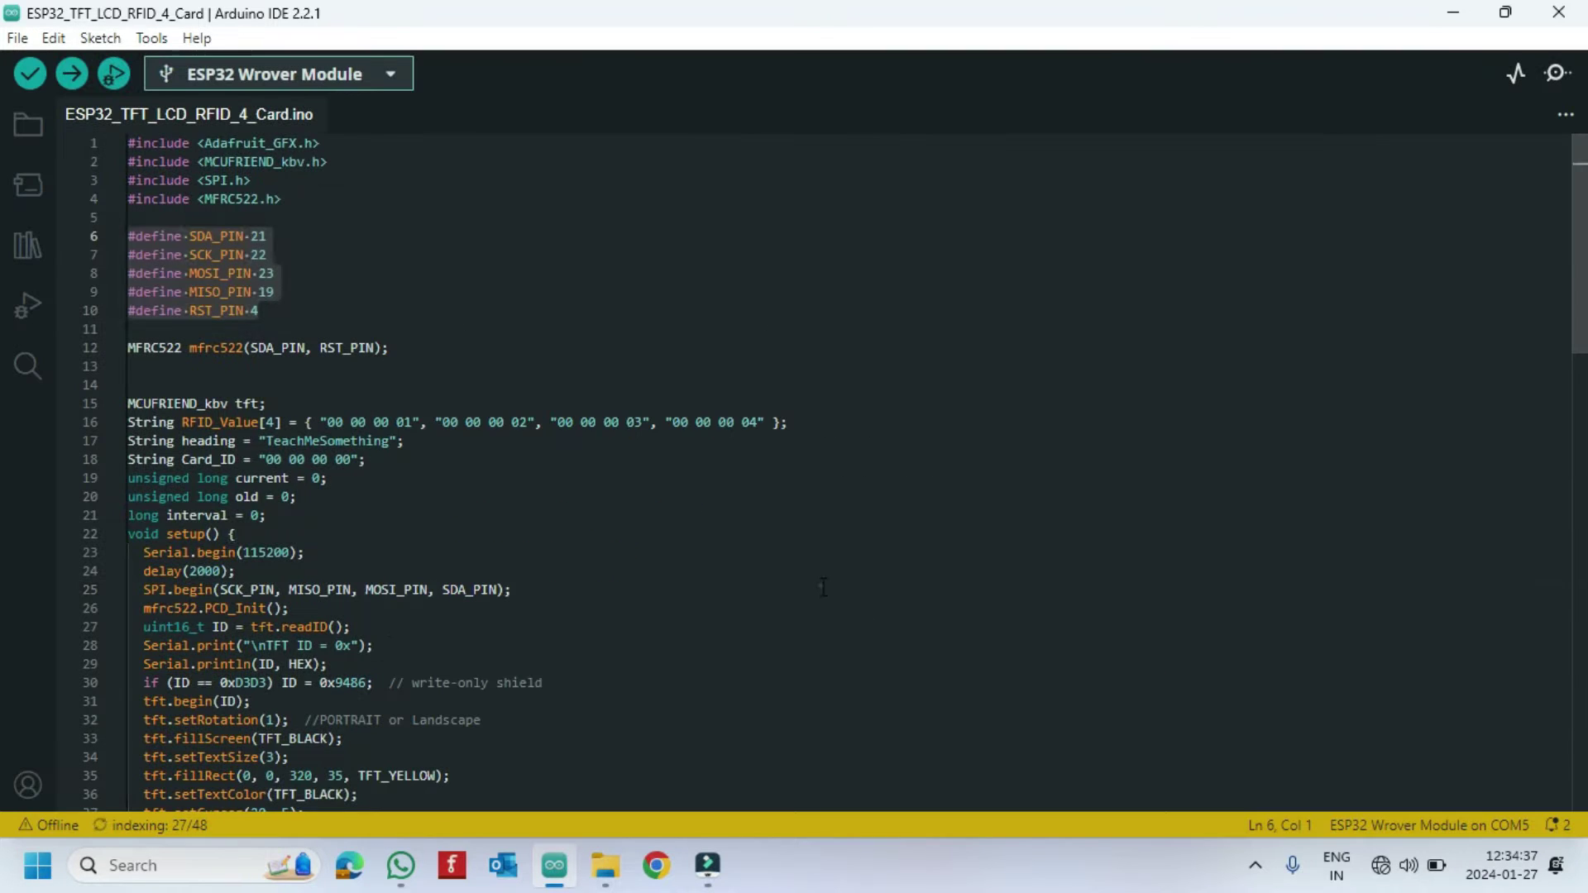
{"action": "left_click", "coordinate": [630, 583]}
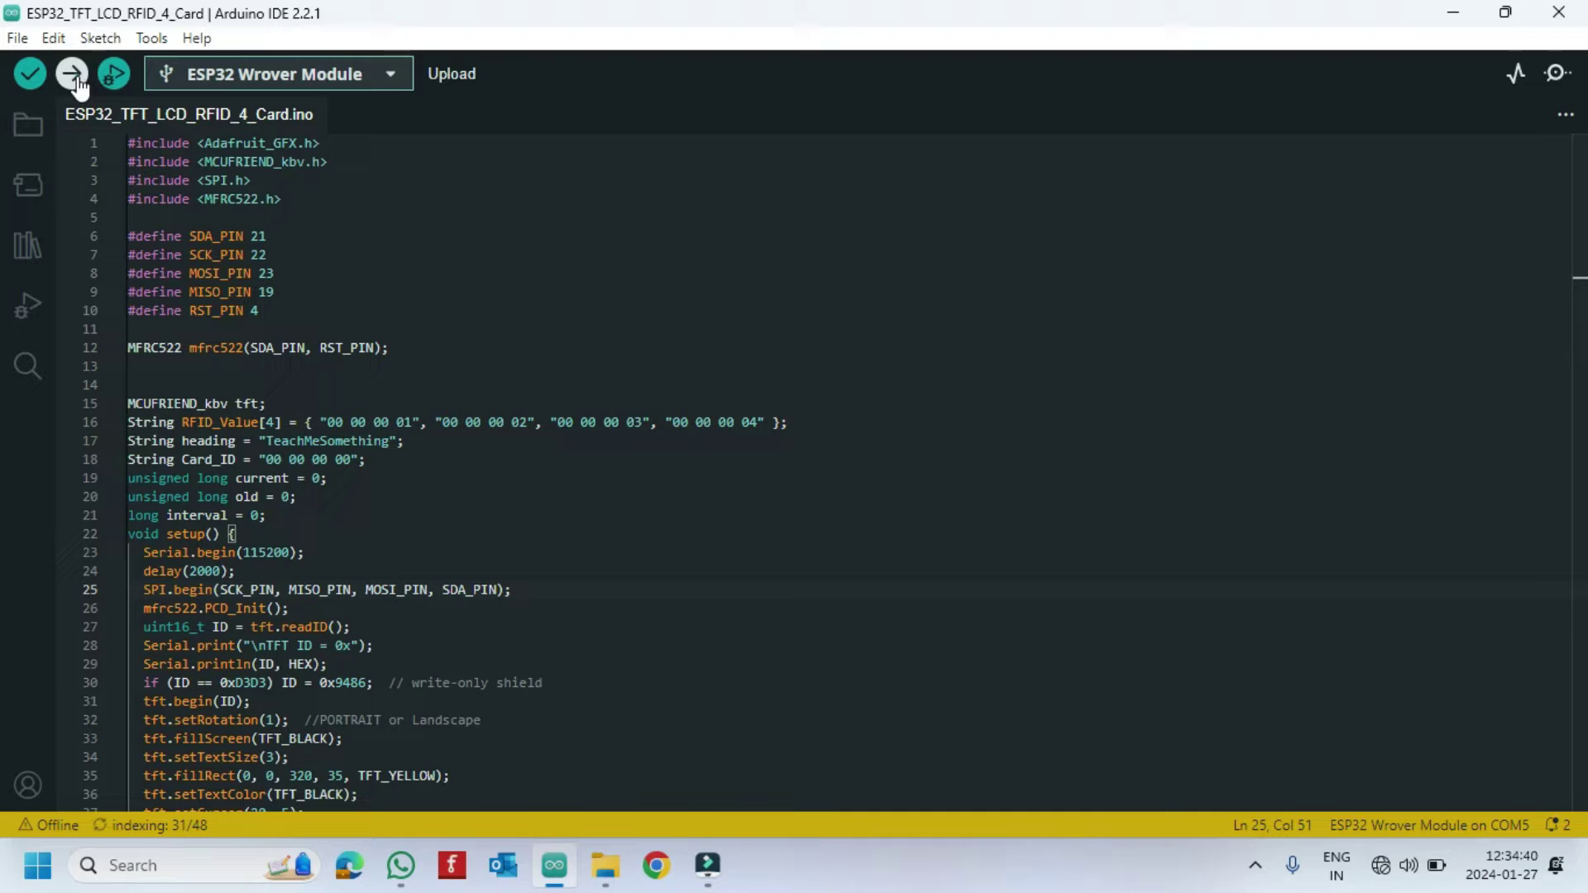
{"action": "key", "text": "ctrl+u"}
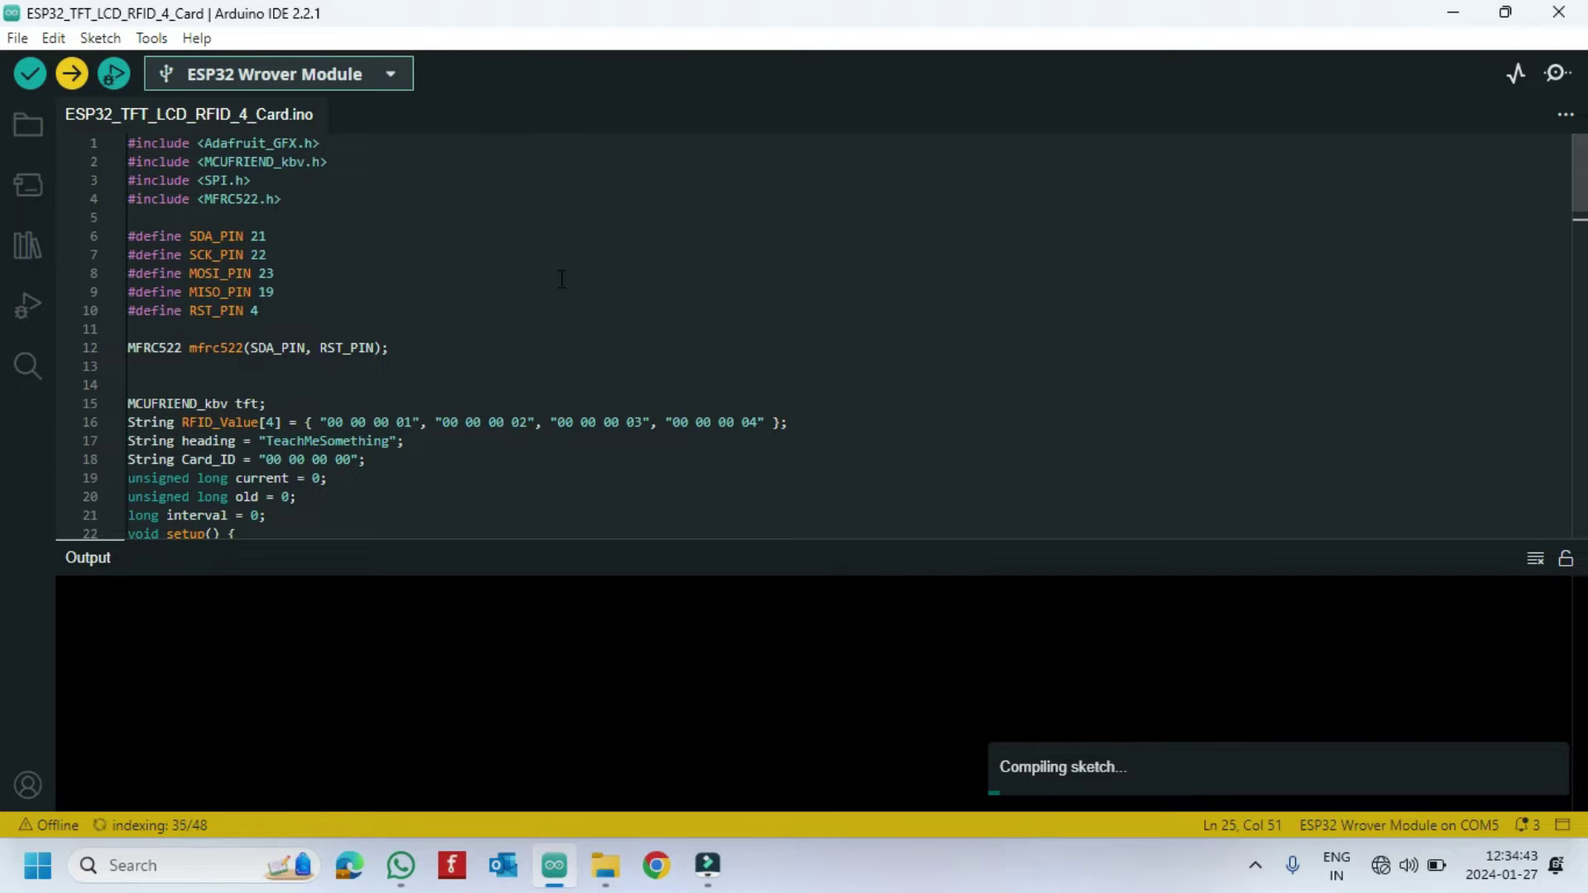